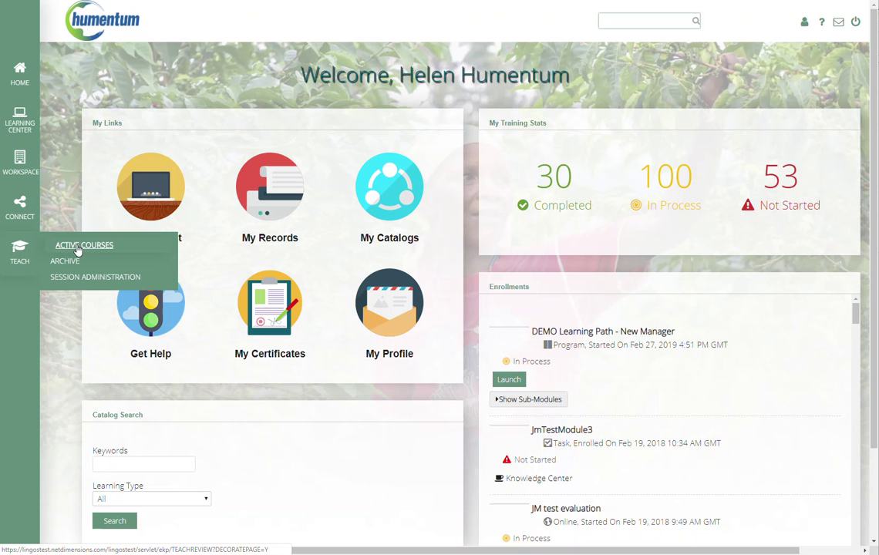
Step: List the active teaching courses and open the gear actions menu for the Demo_InstructorRole session
left_click(78, 248)
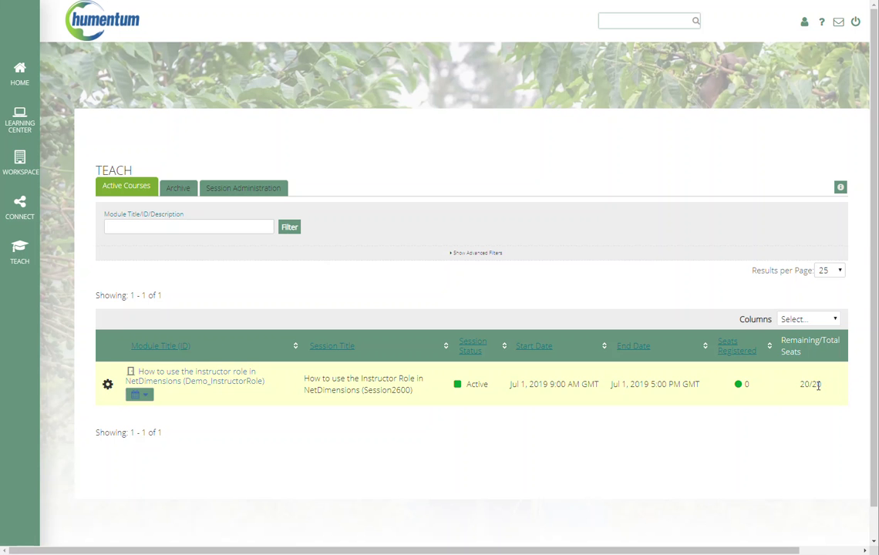
mouse_move(745, 383)
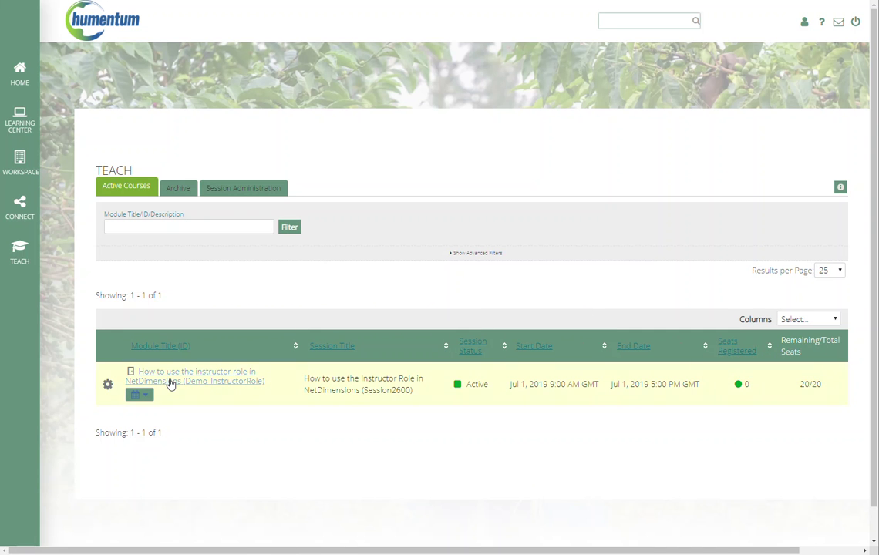
left_click(108, 385)
left_click(108, 384)
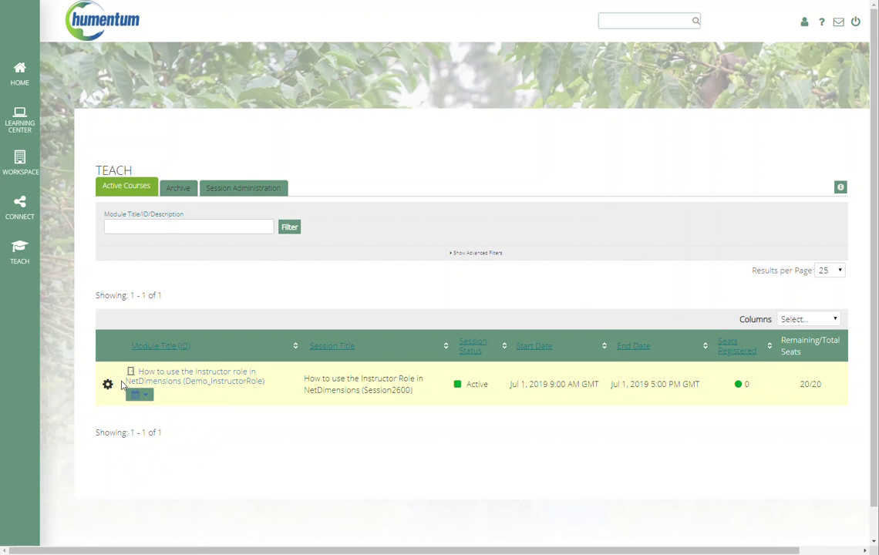
scroll(114, 367, "down", 1)
left_click(108, 351)
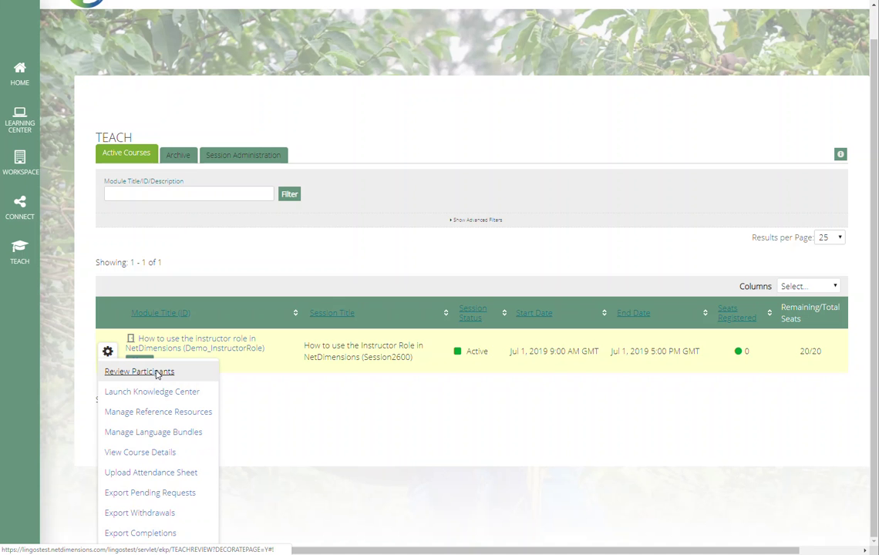
Step: Open Review Participants for the demo session, then start + Enroll Users
left_click(156, 375)
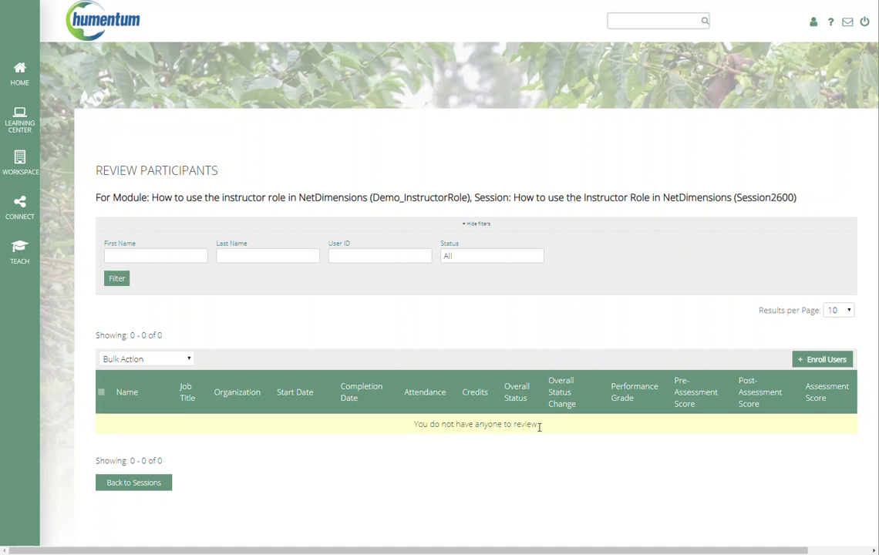
left_click(822, 360)
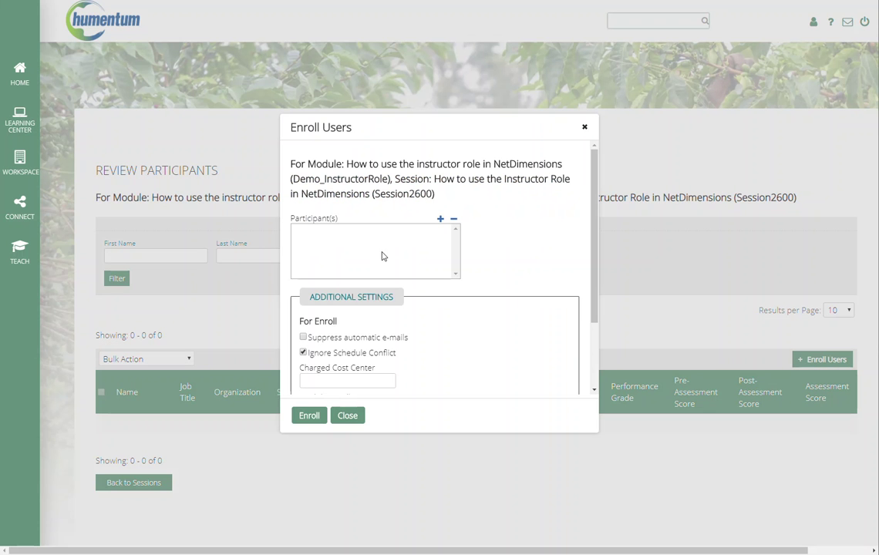
Step: Add the test user as a participant by searching their e-mail and moving them to Selected
left_click(440, 223)
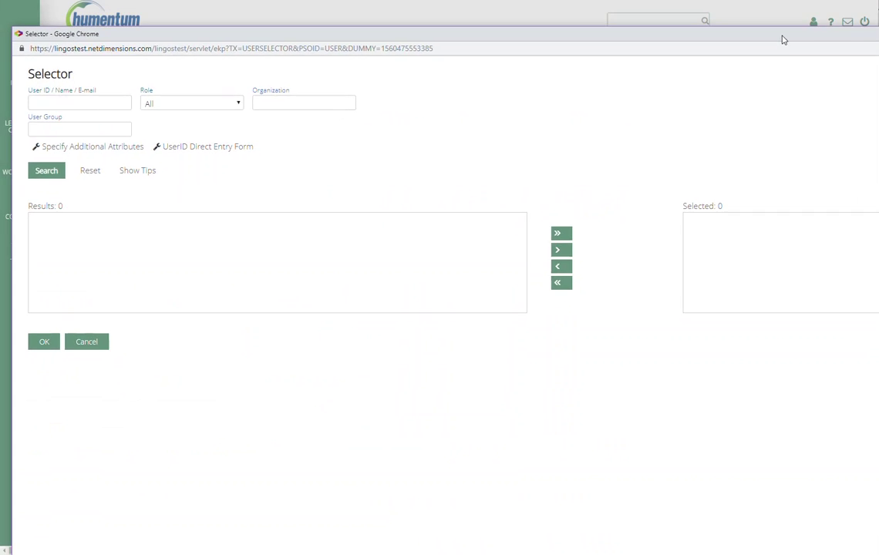
left_click(100, 106)
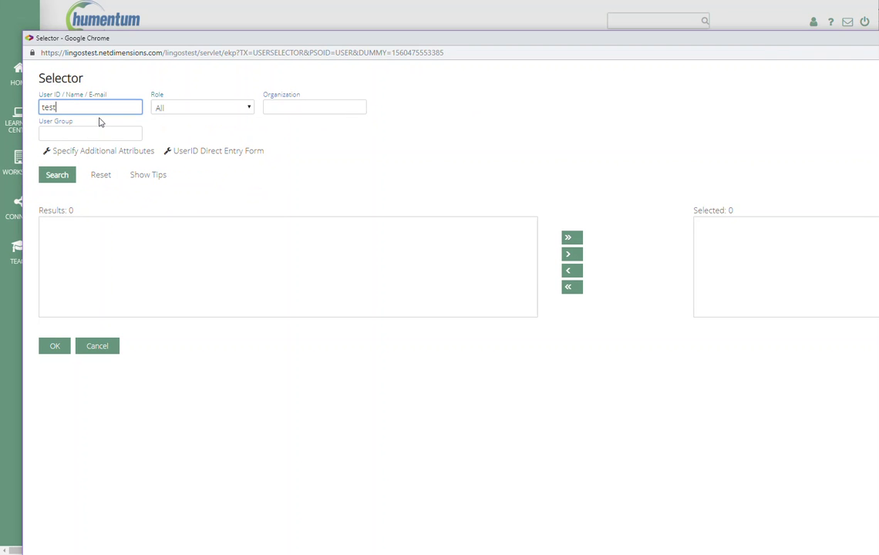
key("Return")
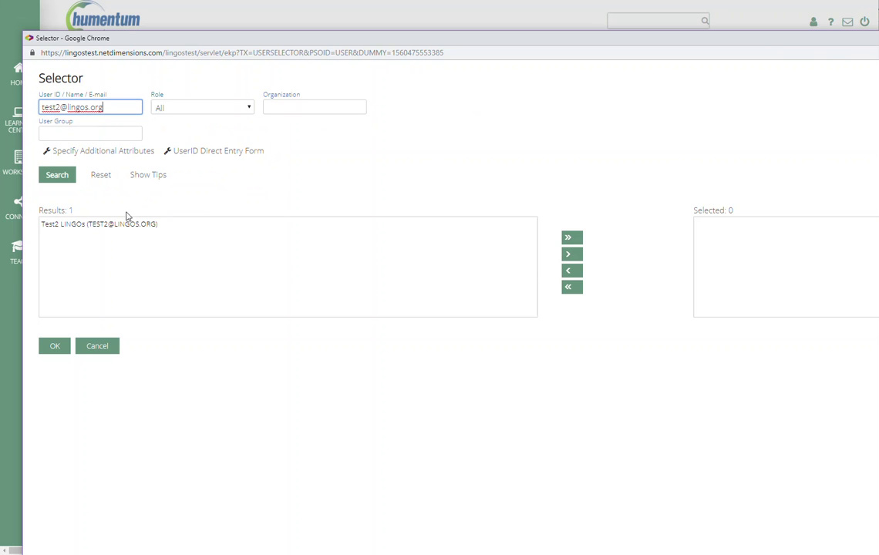
left_click(131, 223)
left_click(571, 255)
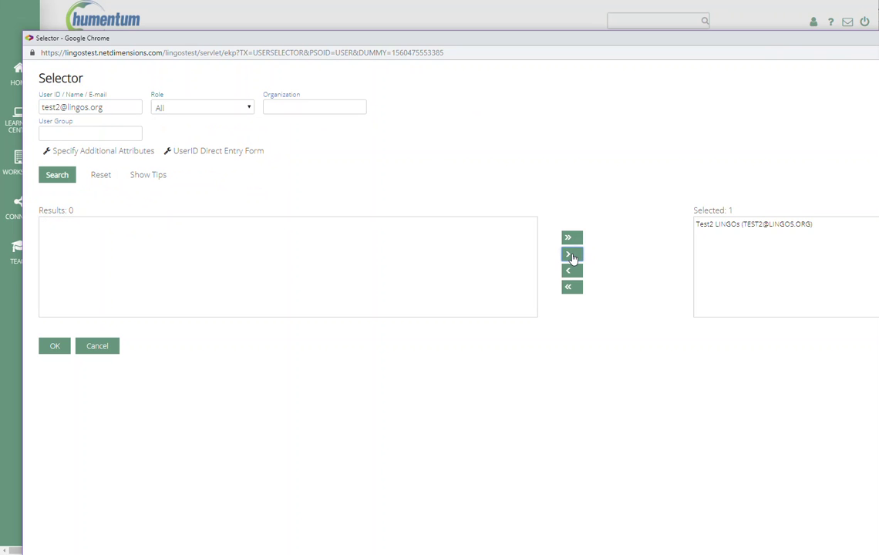
left_click(55, 348)
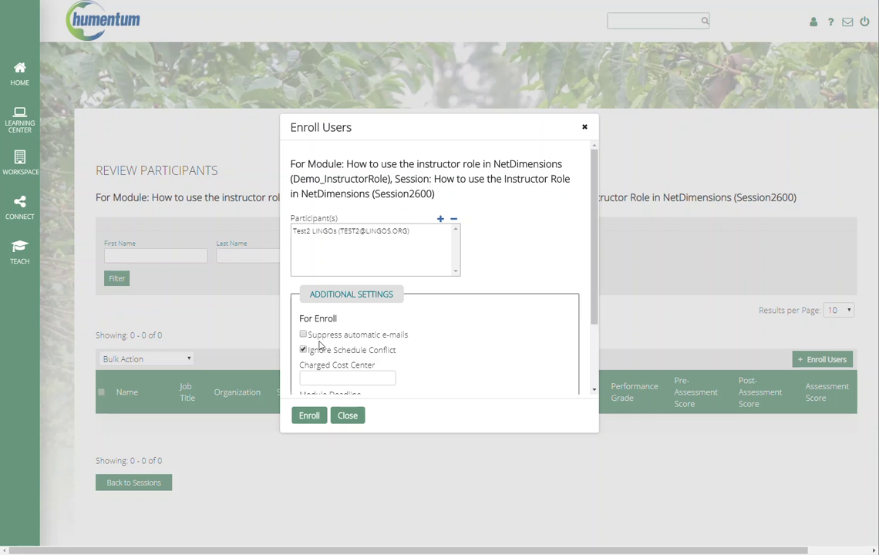
Step: Tick Suppress automatic e-mails and enroll the test user in Session2600
left_click(303, 334)
scroll(344, 352, "down", 2)
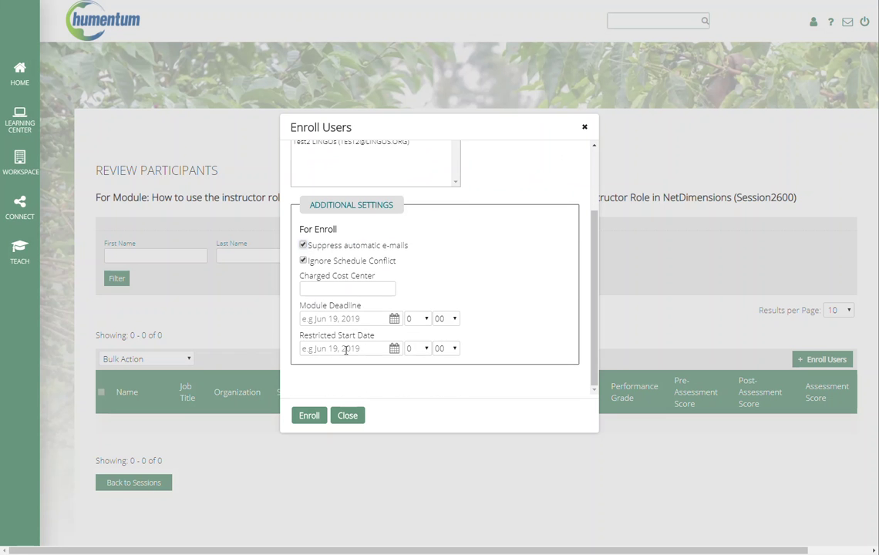
scroll(308, 287, "up", 2)
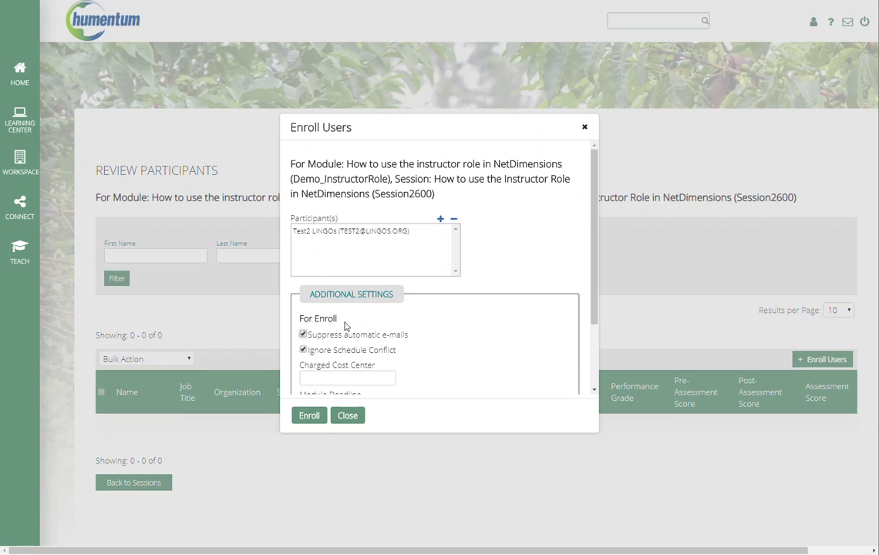
left_click(309, 417)
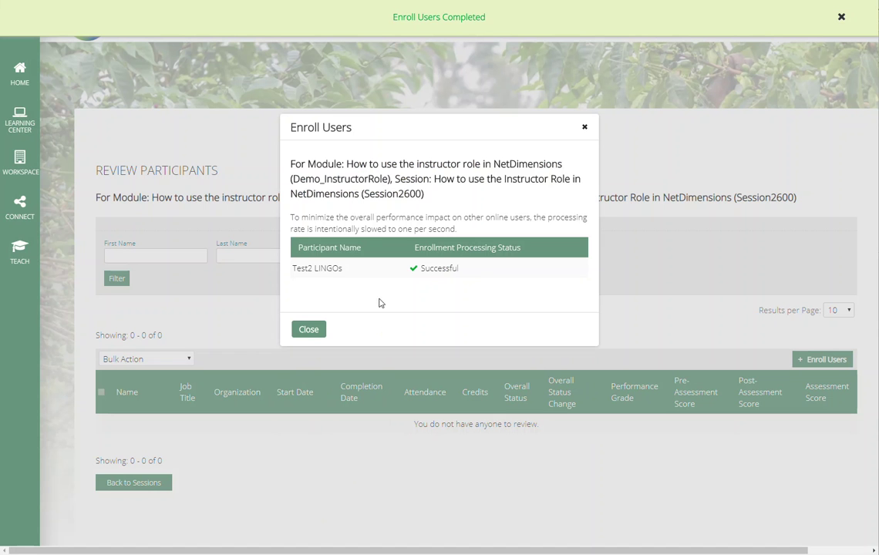
Step: Close the enrollment results, tick the test user's Attendance box, and leave performance grade at N/A
left_click(310, 330)
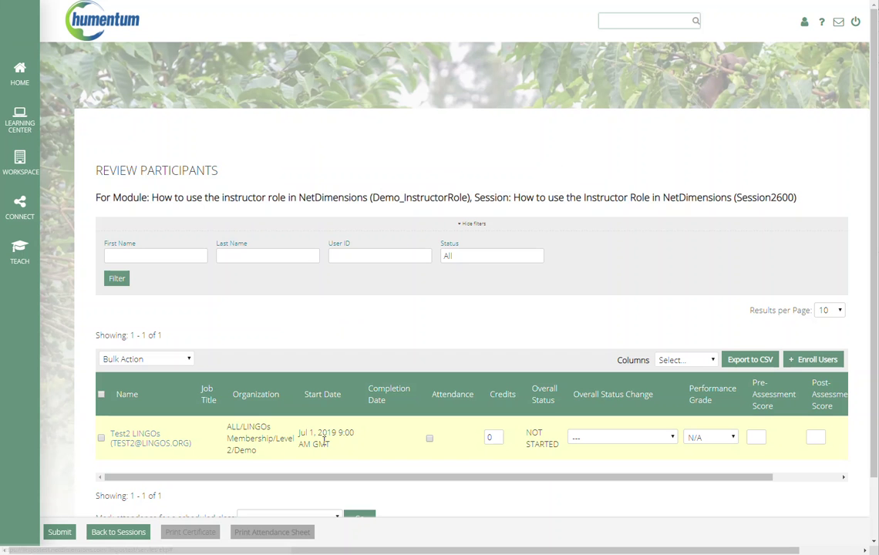
left_click(430, 440)
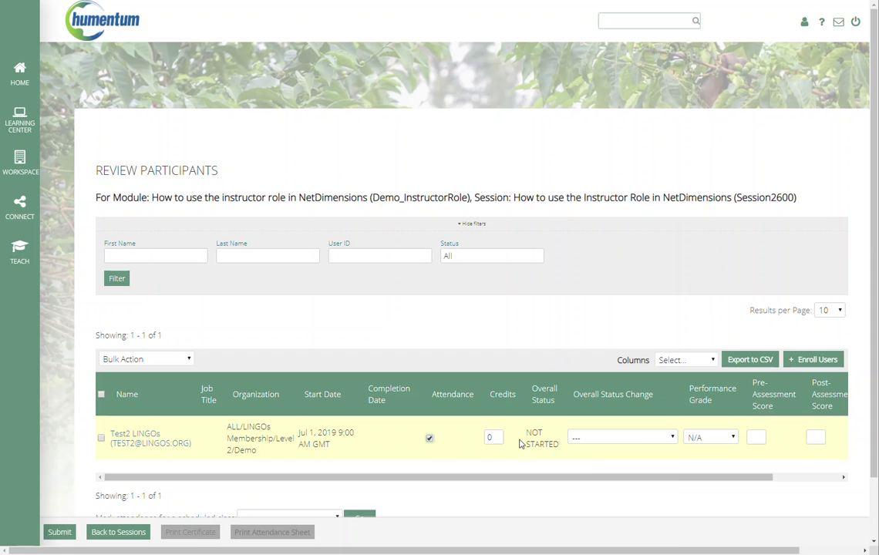
left_click(672, 438)
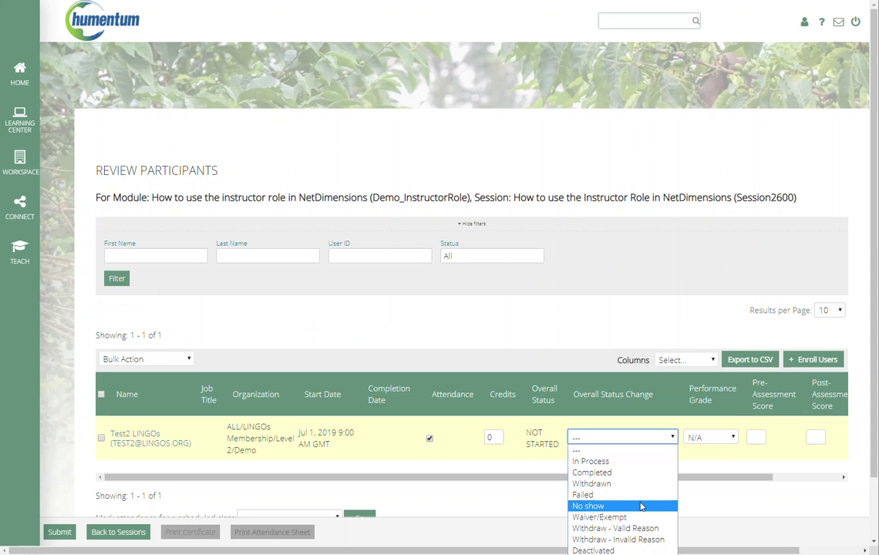
left_click(733, 437)
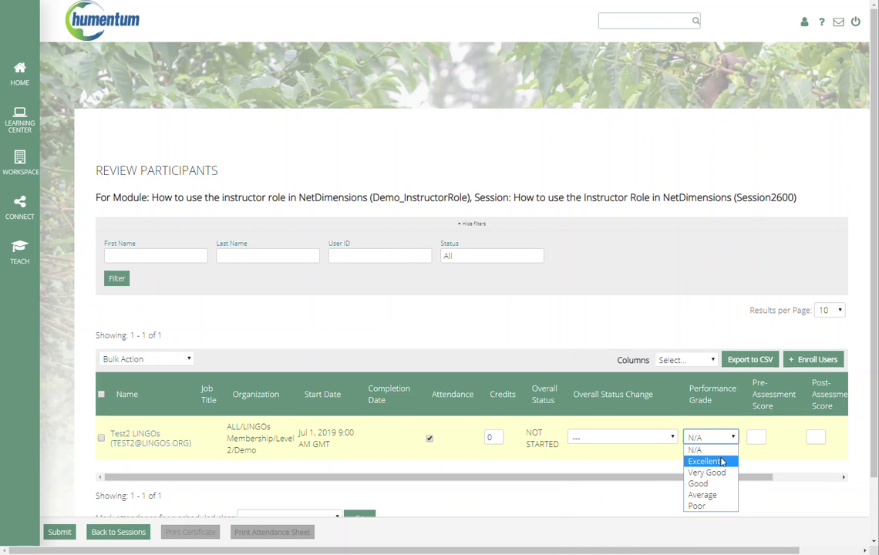
left_click(771, 477)
left_click_drag(770, 477, 798, 476)
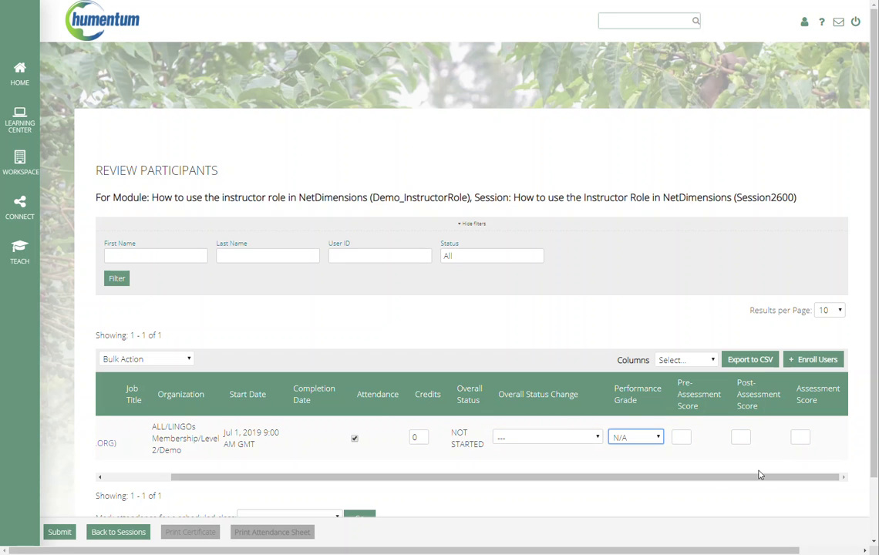
left_click_drag(758, 475, 669, 484)
scroll(514, 468, "down", 2)
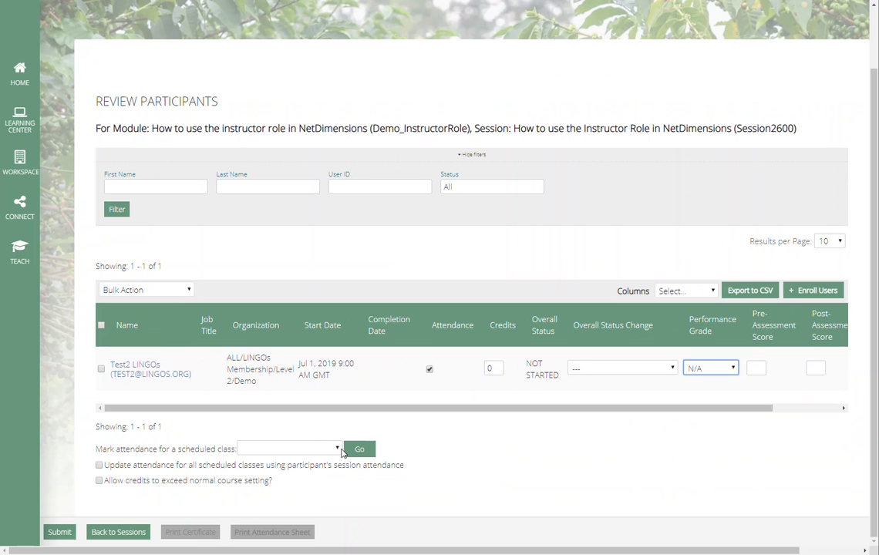
Step: Choose the Jul 1, 2019 9:00 AM GMT class for attendance and tick the test user present
left_click(339, 449)
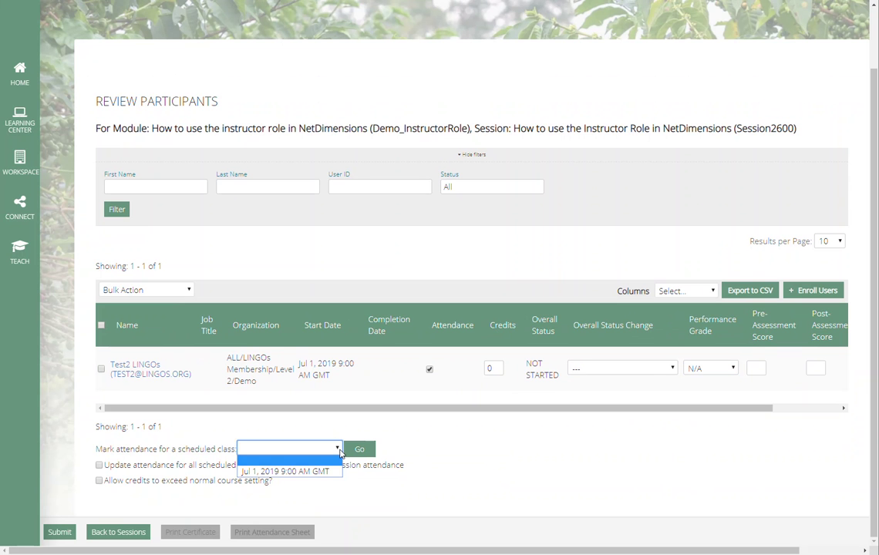
left_click(322, 470)
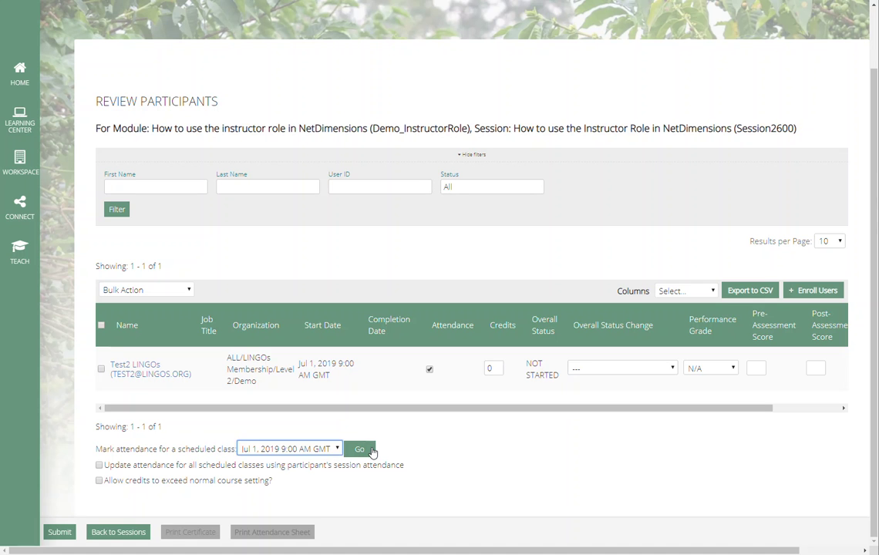
left_click(371, 451)
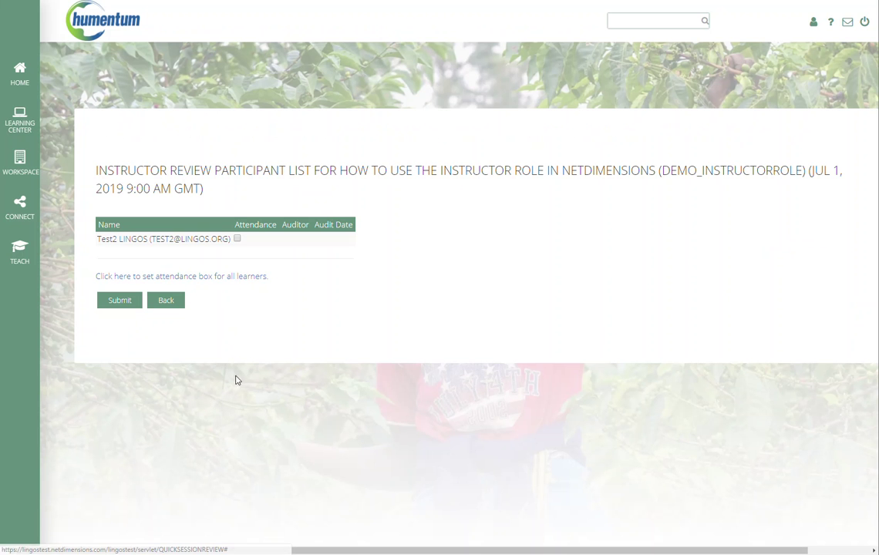
left_click(238, 239)
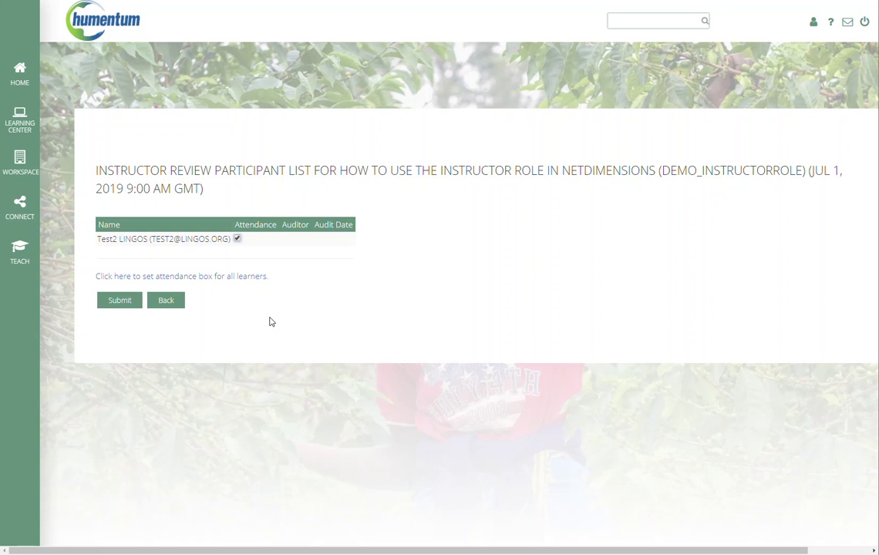
Step: Go Back to participant review, then Back to Sessions to reach the Teach Active Courses list
left_click(160, 305)
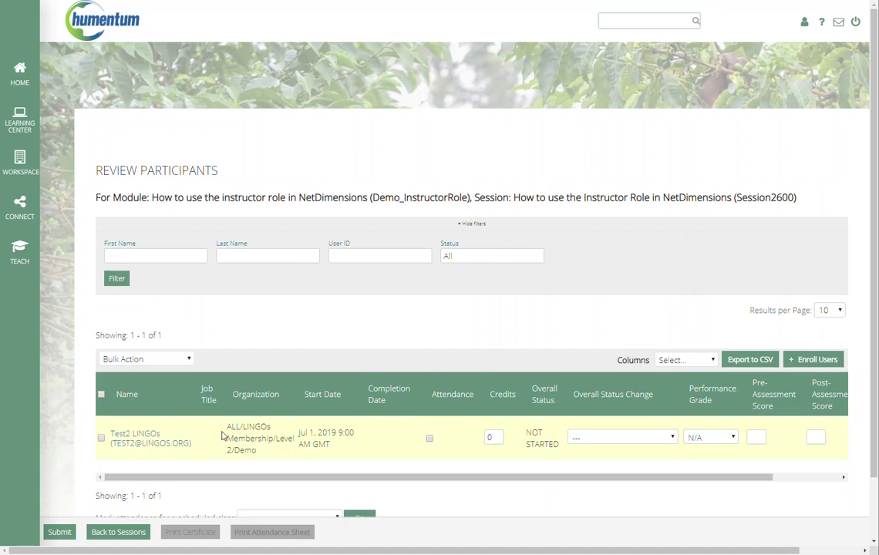
scroll(183, 362, "down", 1)
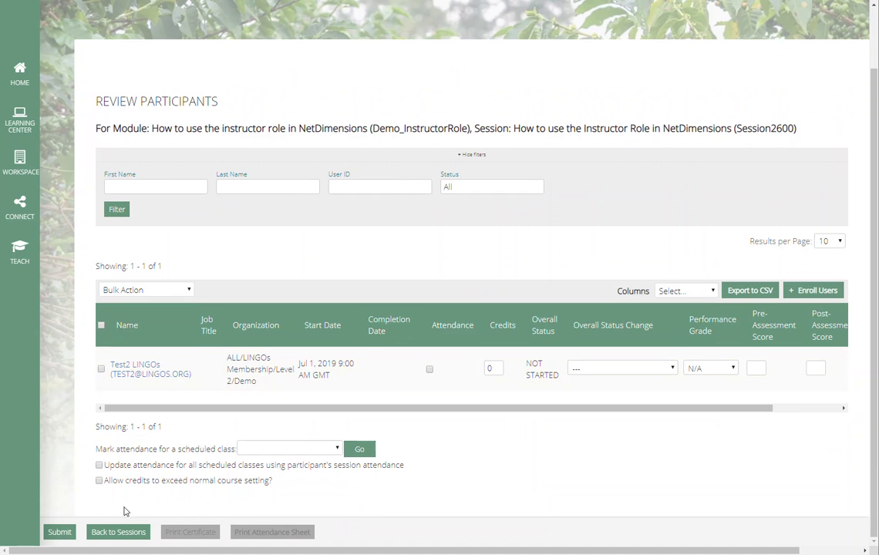
left_click(120, 531)
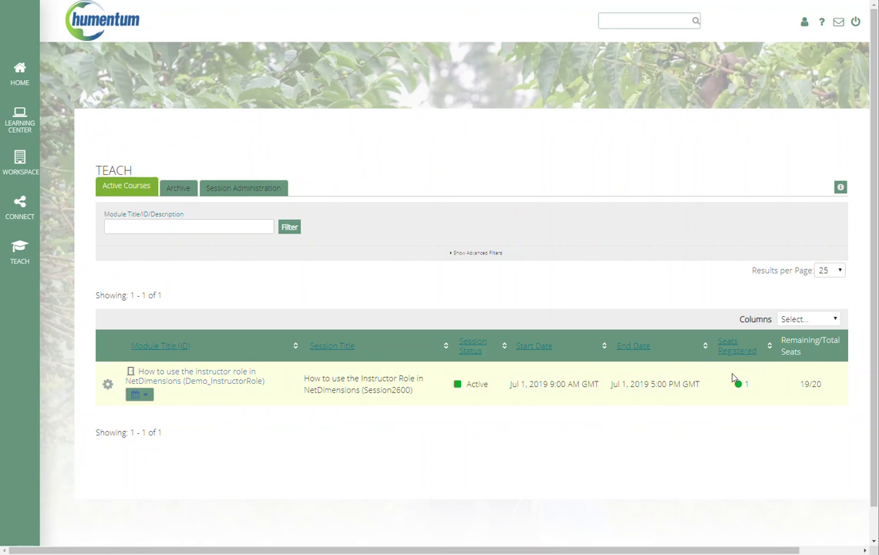
mouse_move(743, 385)
Step: Reopen Review Participants from the session's gear menu and show the test user's Overall Status Change options
left_click(107, 384)
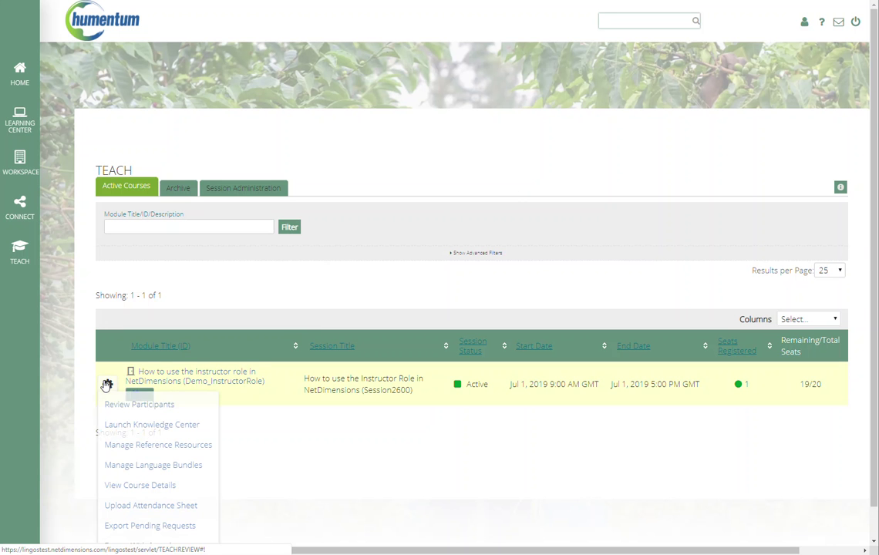
left_click(116, 404)
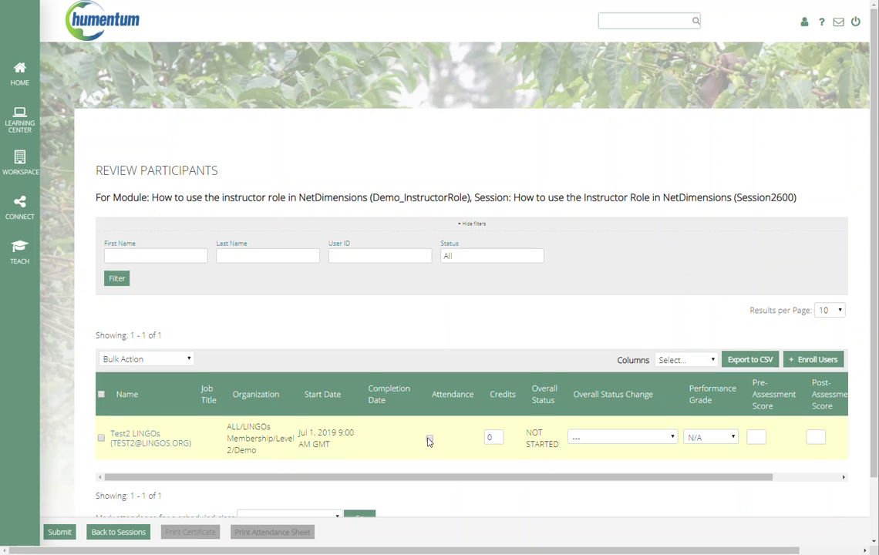
scroll(436, 436, "down", 2)
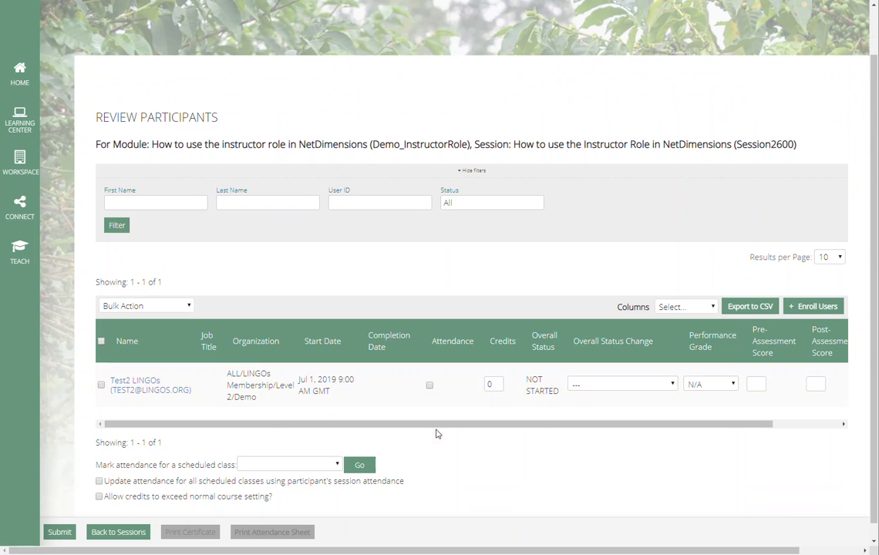
left_click(671, 382)
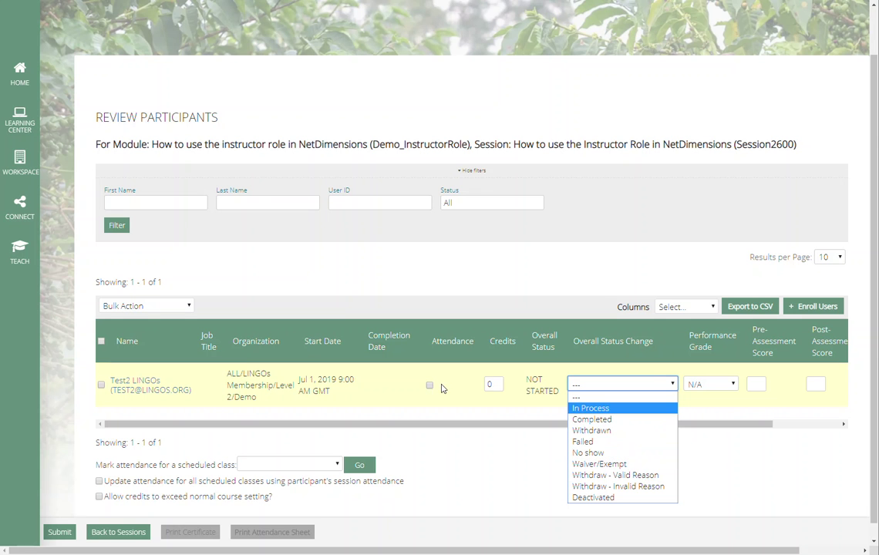